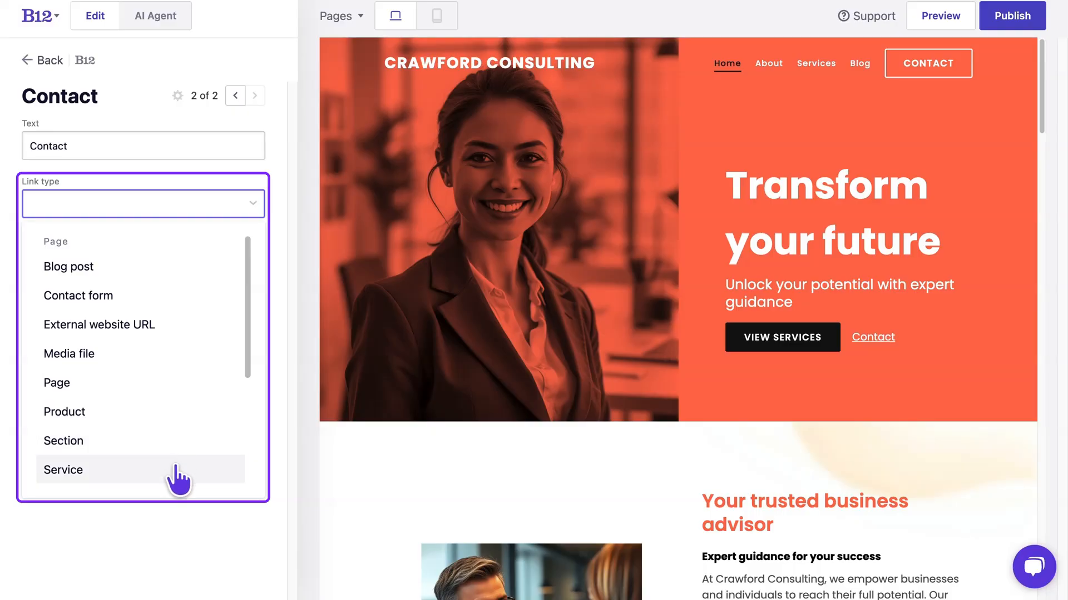
Set the Contact link's type to Contact form and link it to a Meeting request form
scroll(178, 472, down, 3)
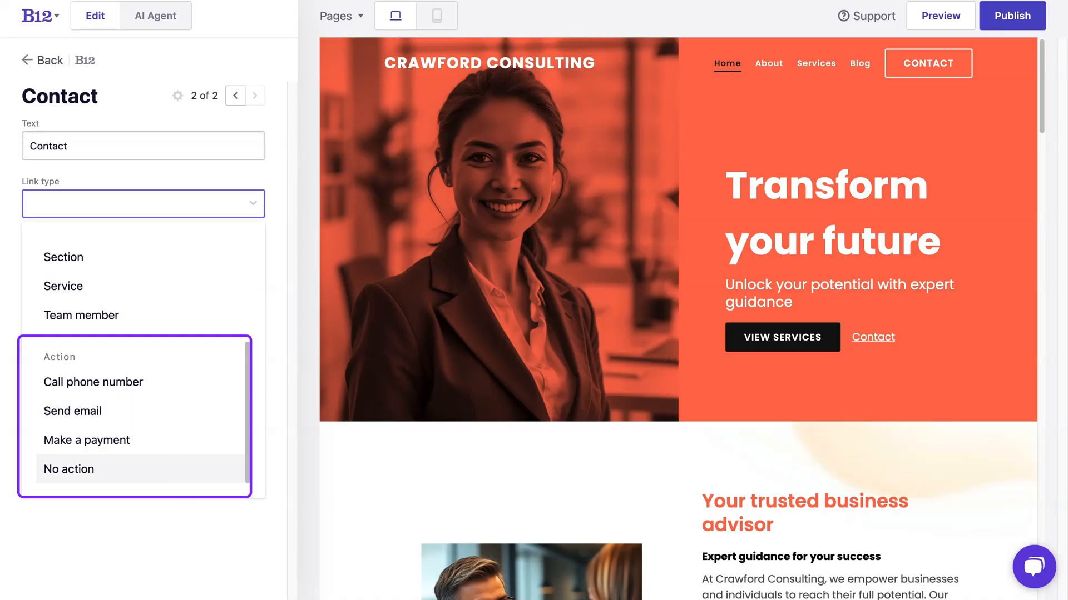
scroll(203, 458, up, 4)
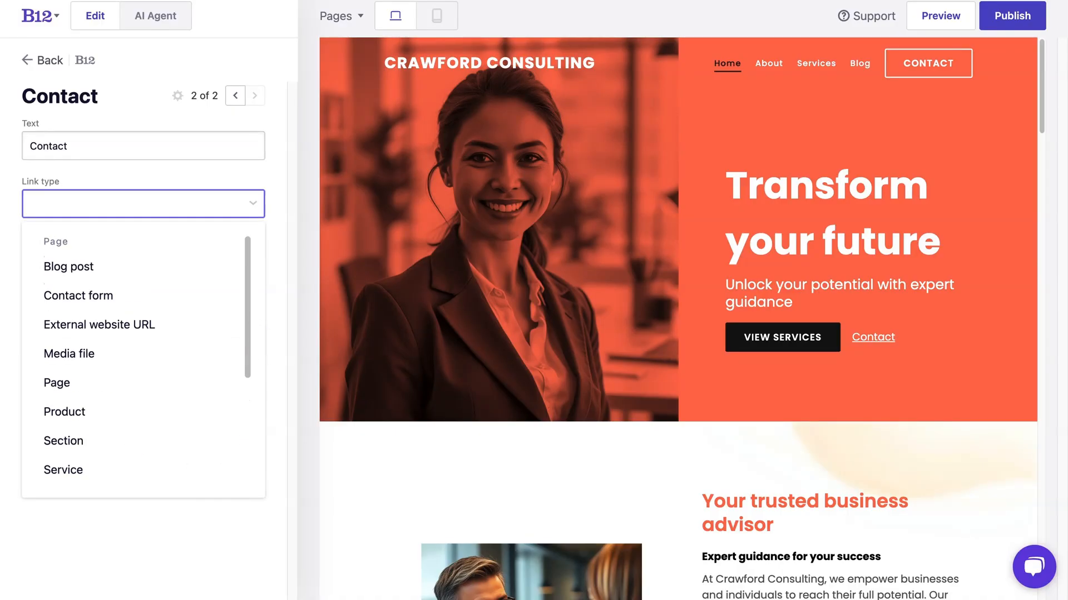
click(184, 317)
click(184, 272)
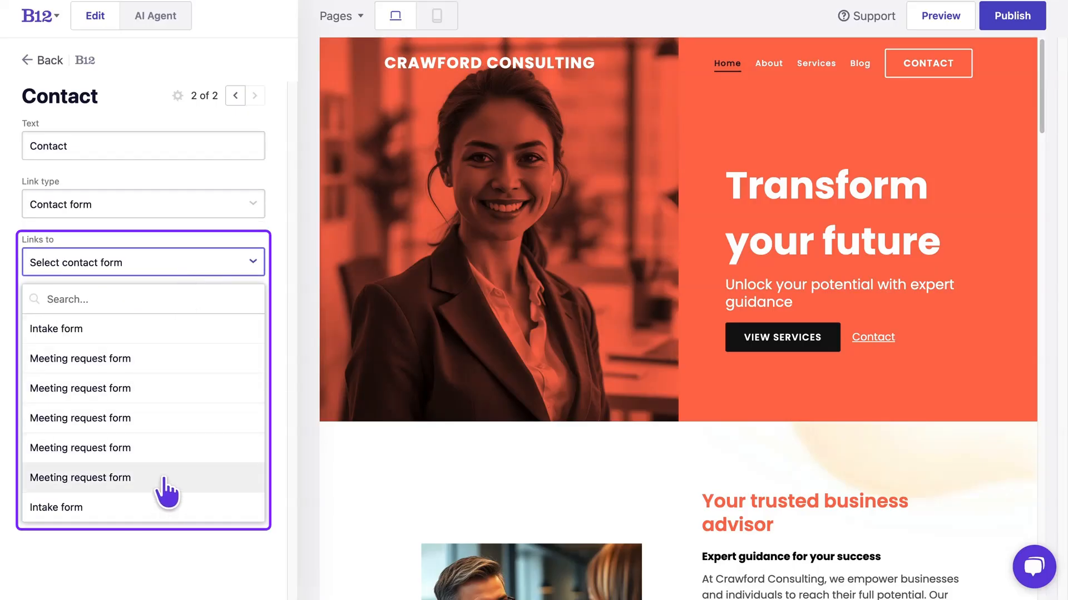
click(172, 361)
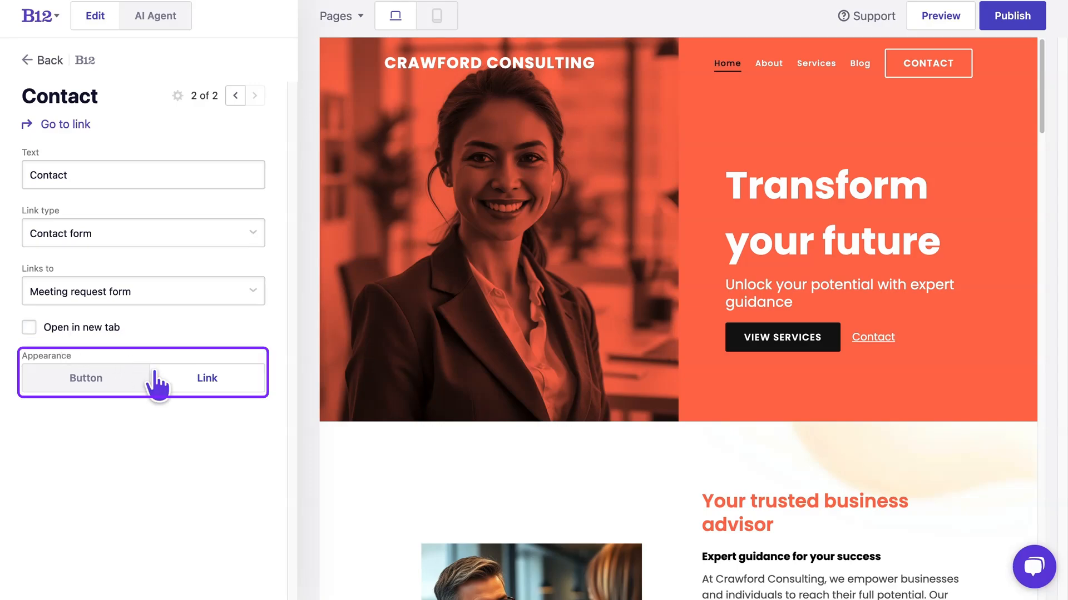
Change the Contact link's appearance to a button with the Secondary display type, and return to the Home section settings
click(114, 377)
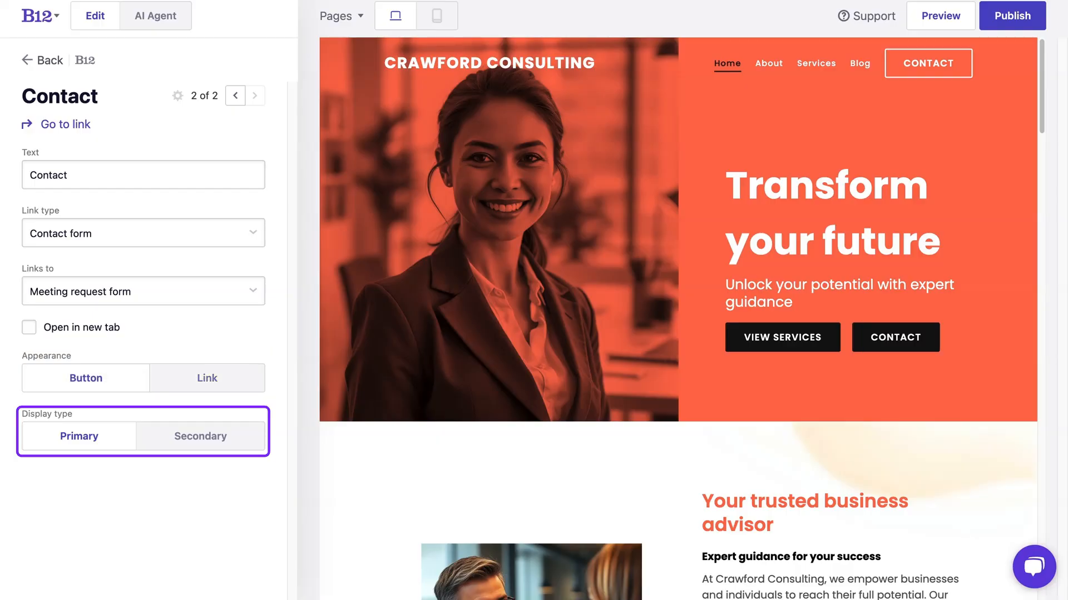
click(199, 443)
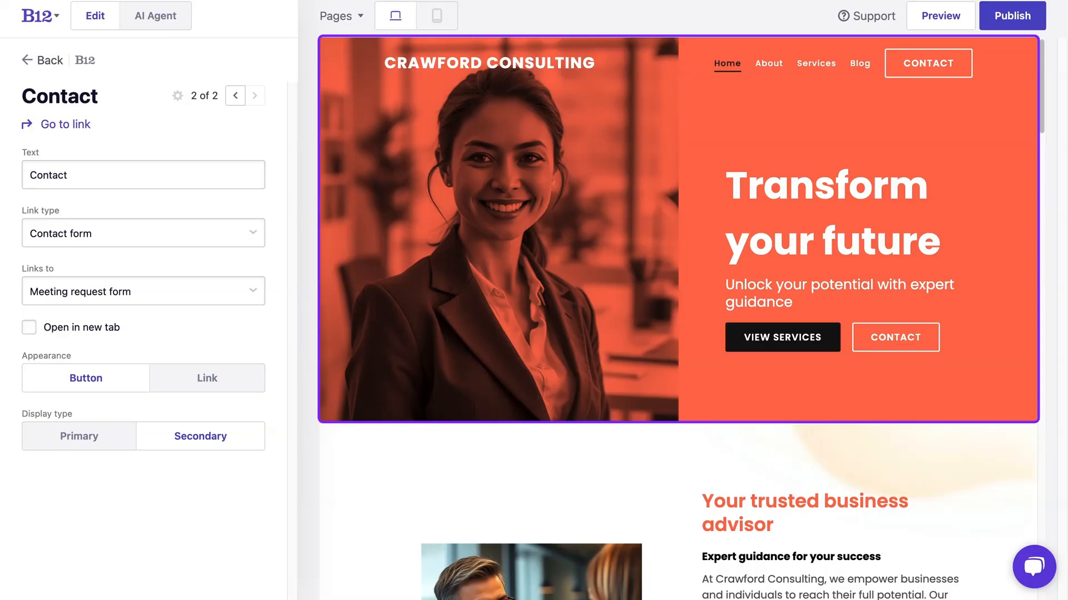
click(44, 60)
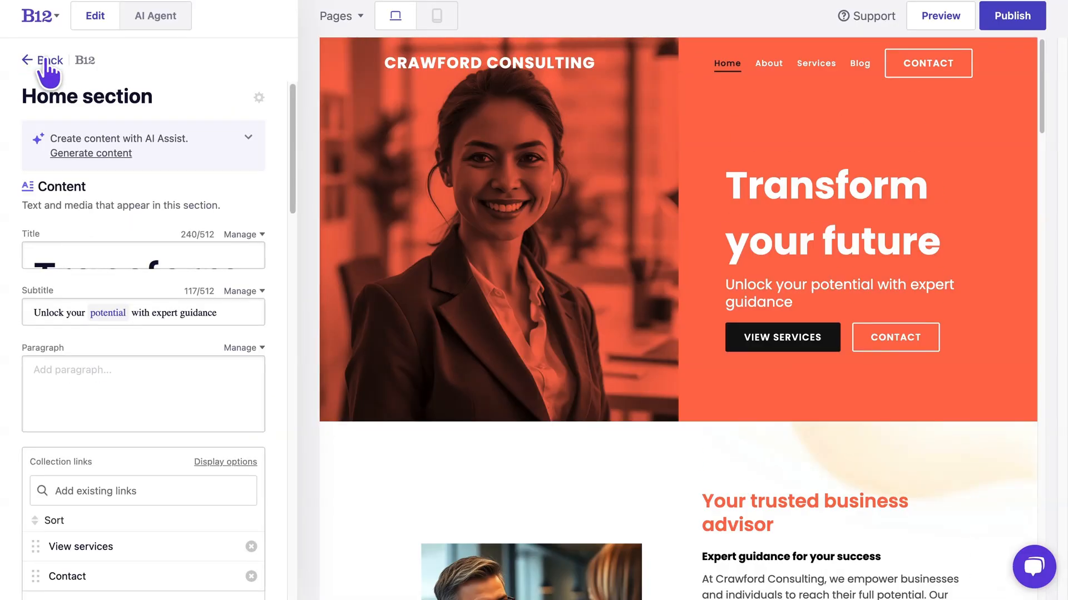
Move Contact above View services in the Home section's collection links, and remove View services from the collection
scroll(294, 164, down, 5)
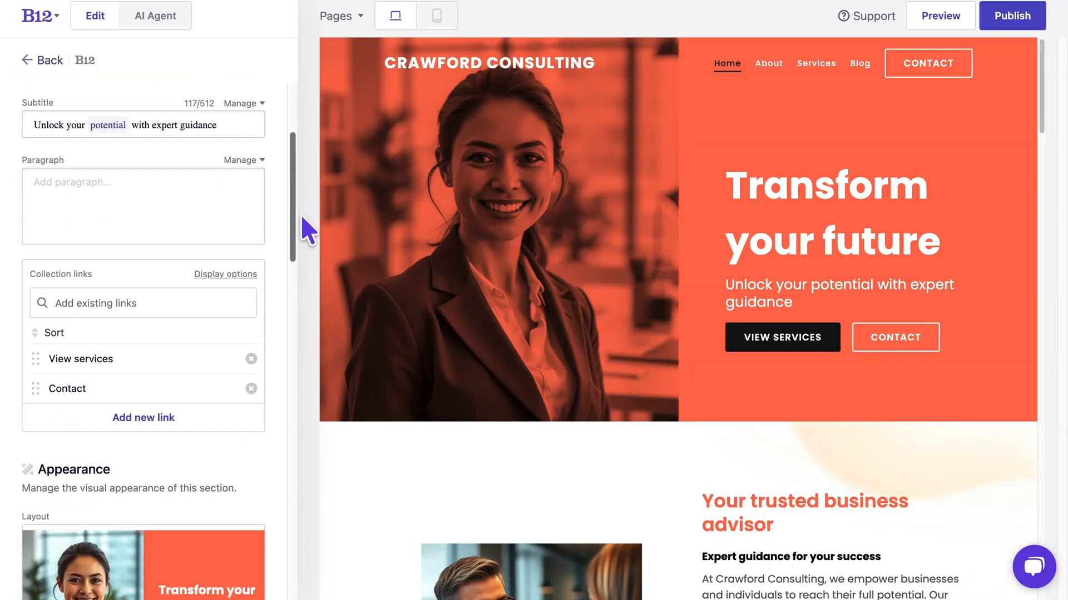
drag(35, 357, 35, 326)
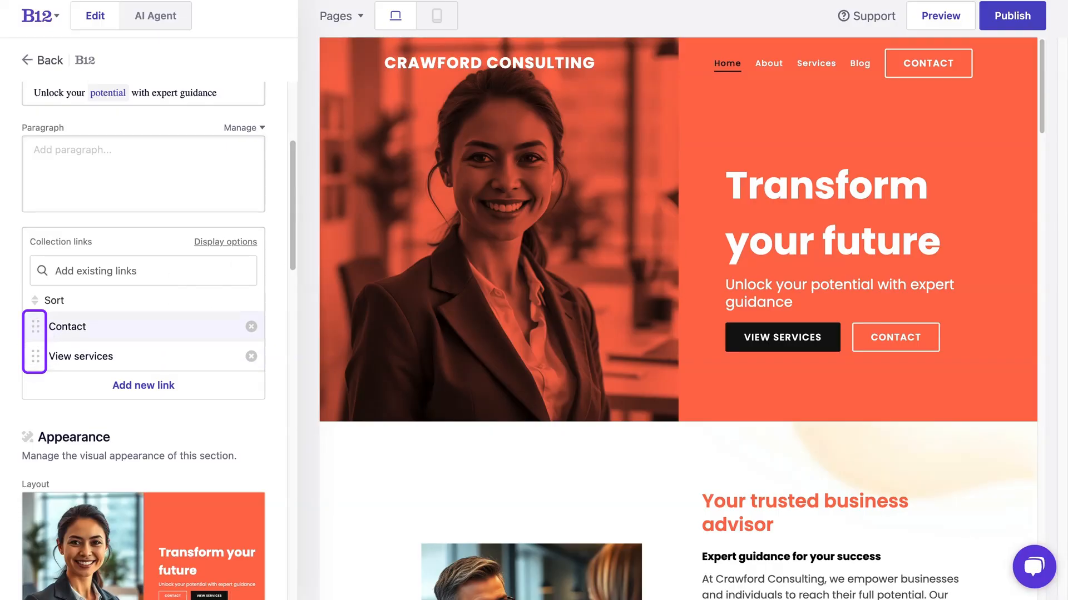
click(251, 357)
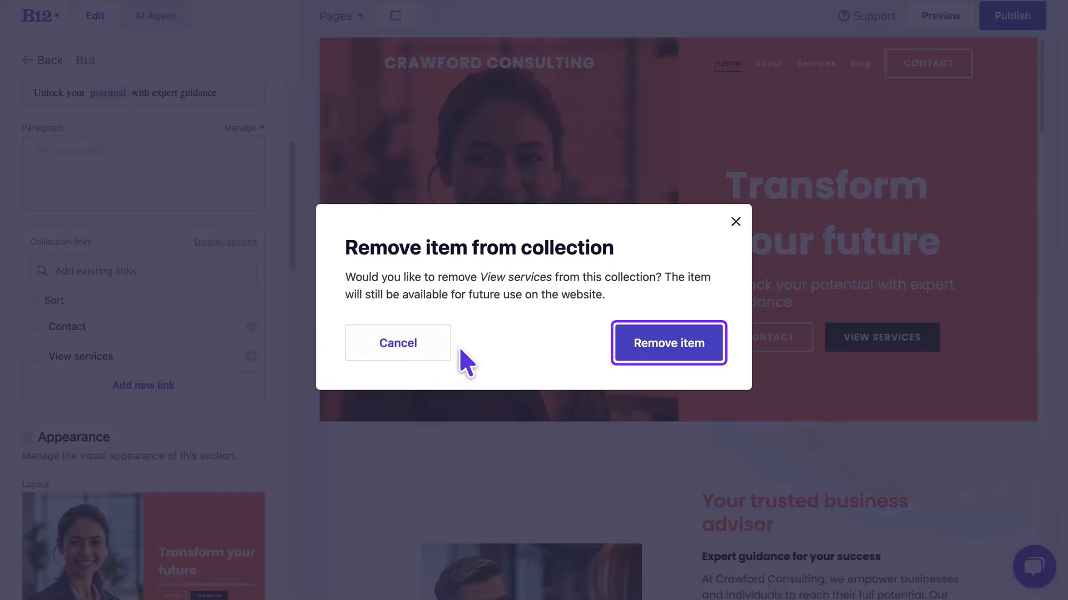
click(656, 351)
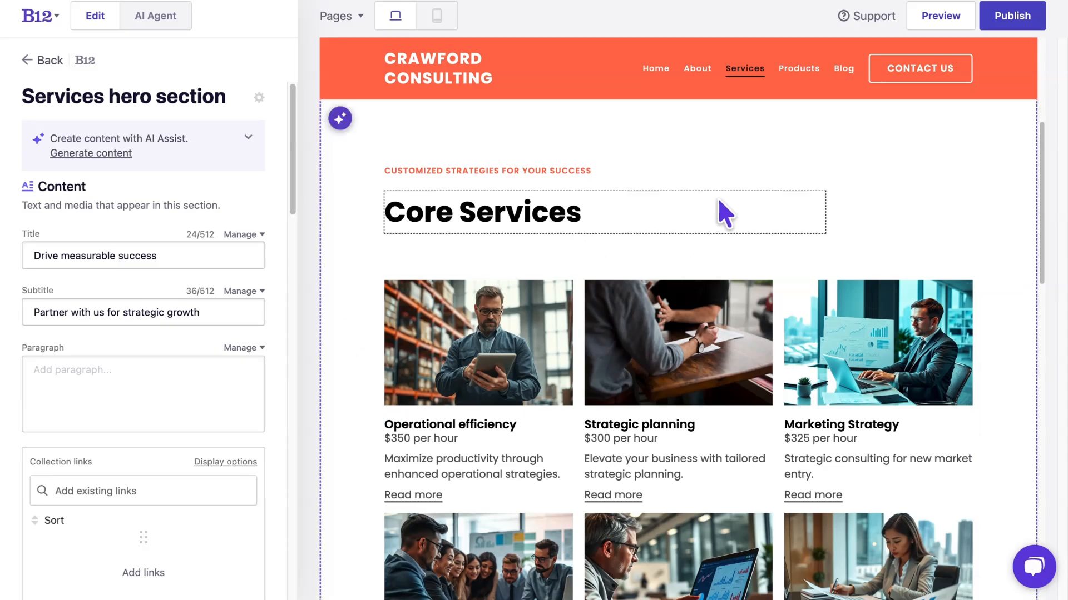
In the Core Services section's button and link settings, turn off showing buttons as links and make the buttons full width
click(717, 197)
drag(289, 149, 301, 537)
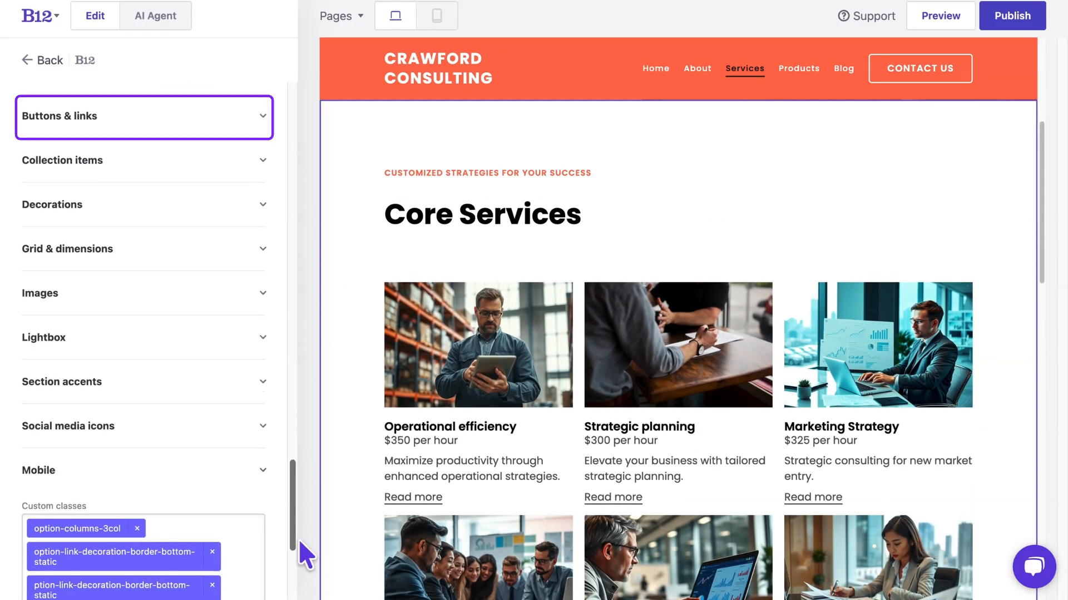
click(201, 108)
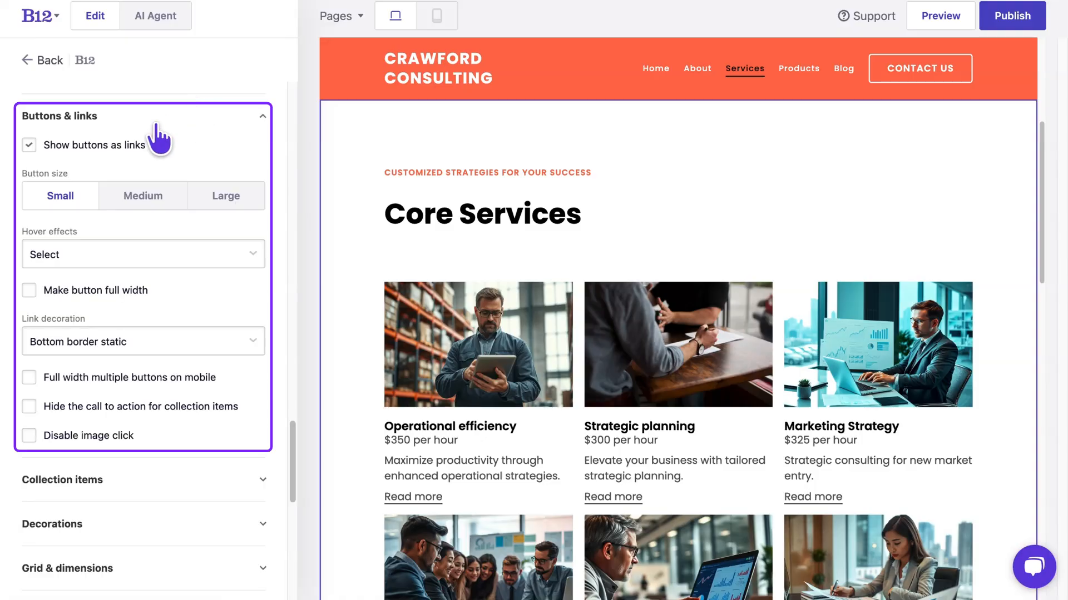
click(29, 145)
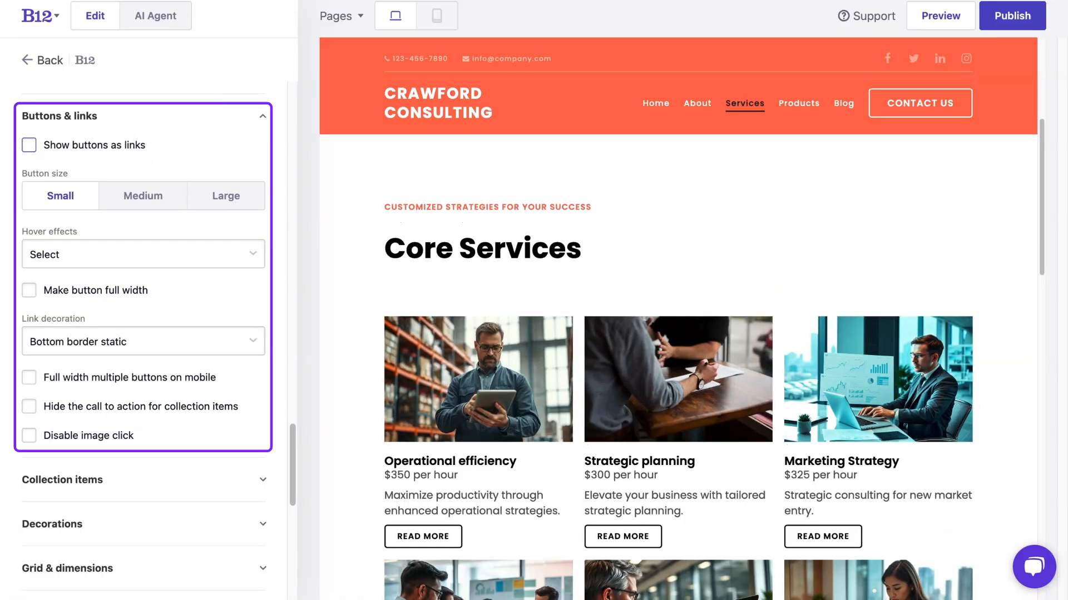
click(115, 289)
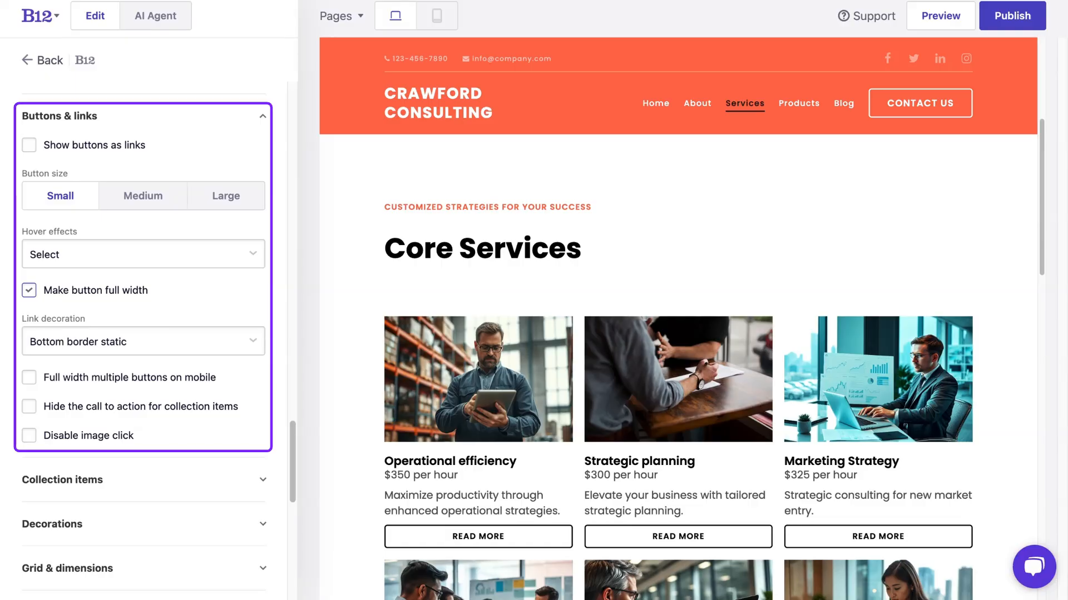
Set the collection item hover effect of the Core Services section to Bounce in
click(121, 120)
click(132, 162)
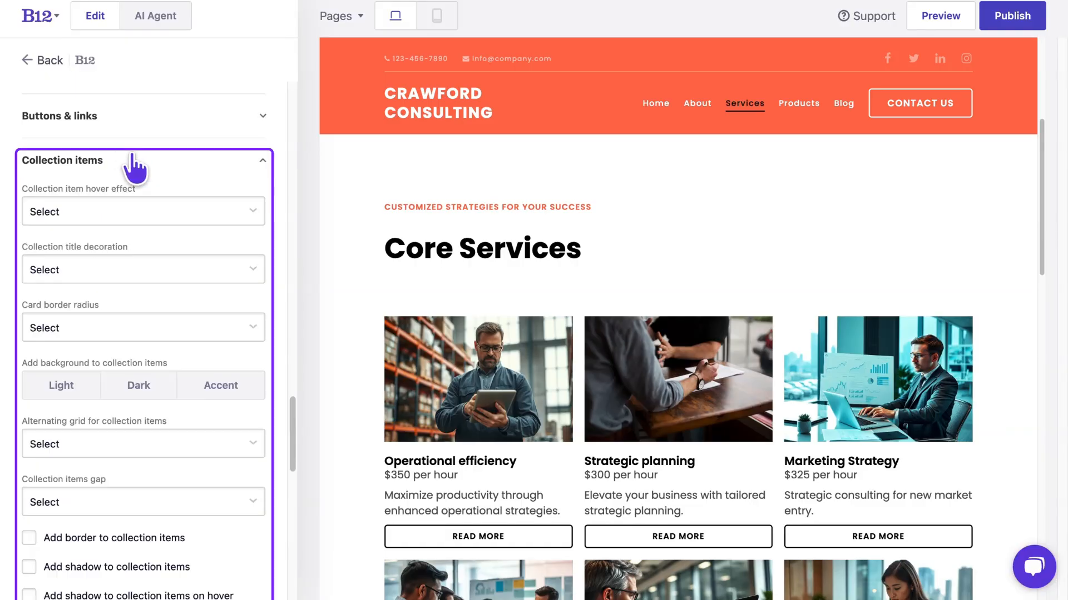
click(151, 213)
click(154, 281)
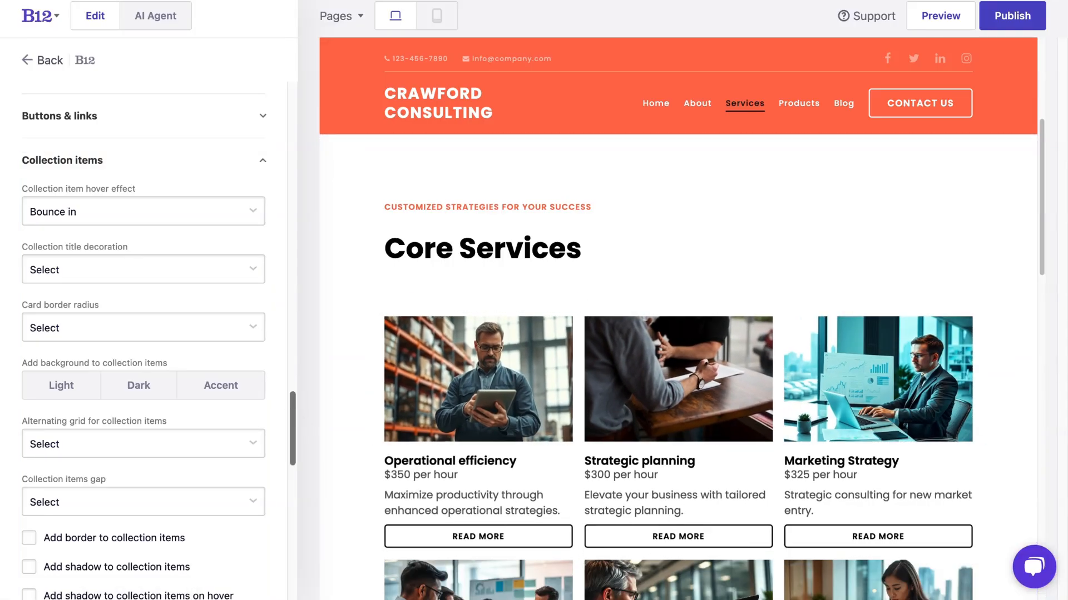
Change the link text of the Operational efficiency service to "Learn more"
click(508, 410)
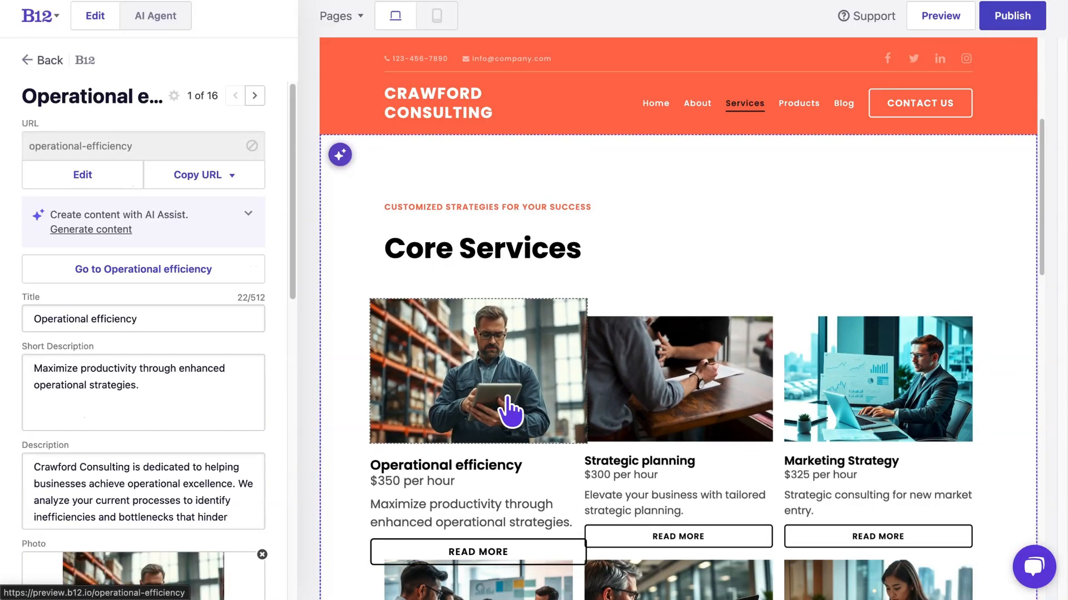
drag(293, 234, 295, 503)
double_click(44, 466)
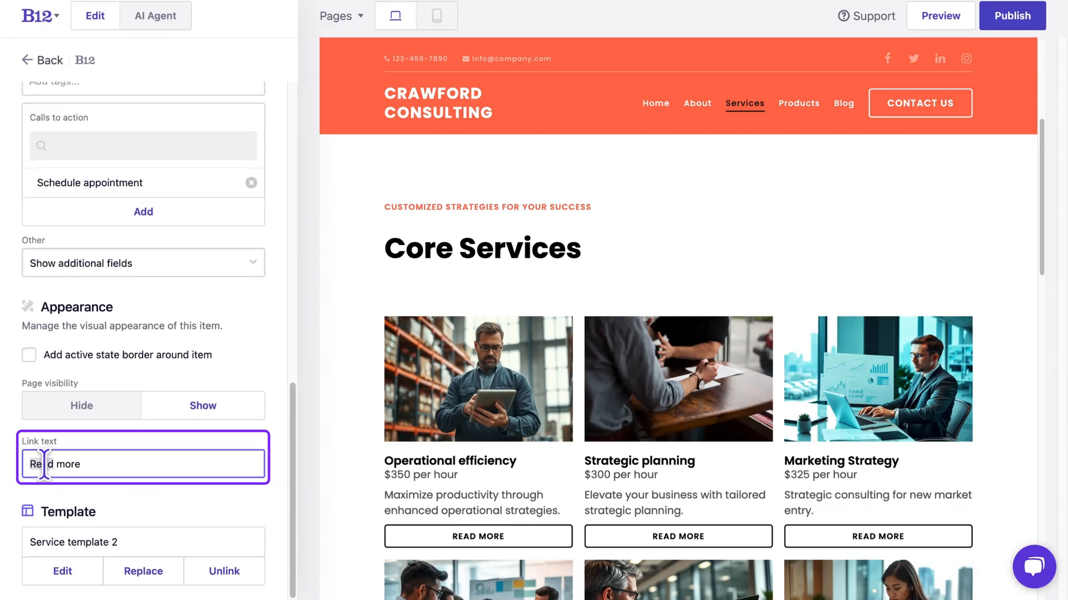
text(Learn)
click(39, 433)
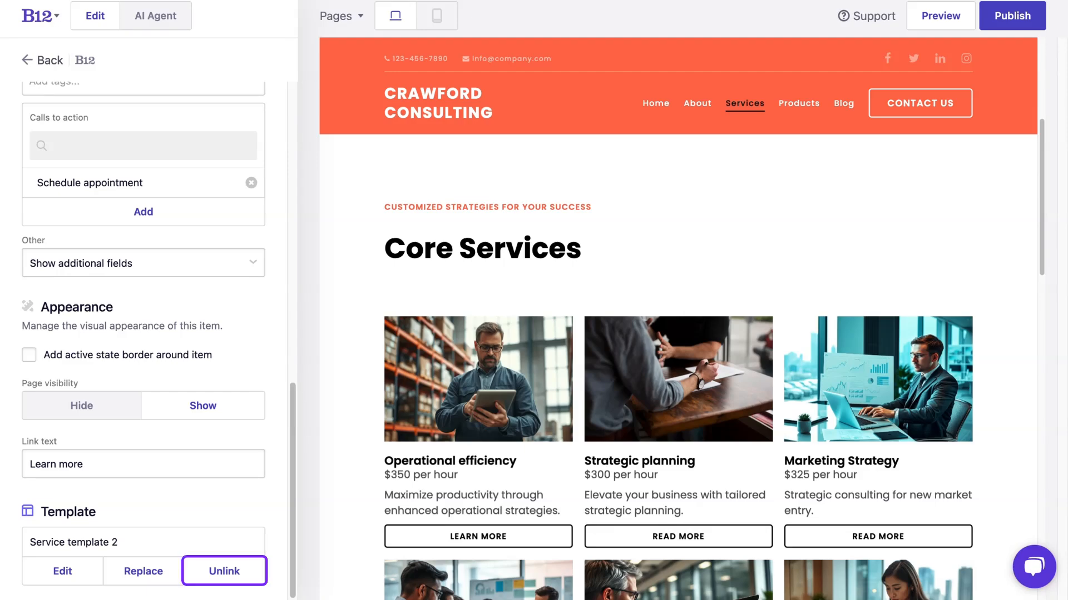
Unlink the Operational efficiency service from its template and open the service's lightbox from its card
click(247, 571)
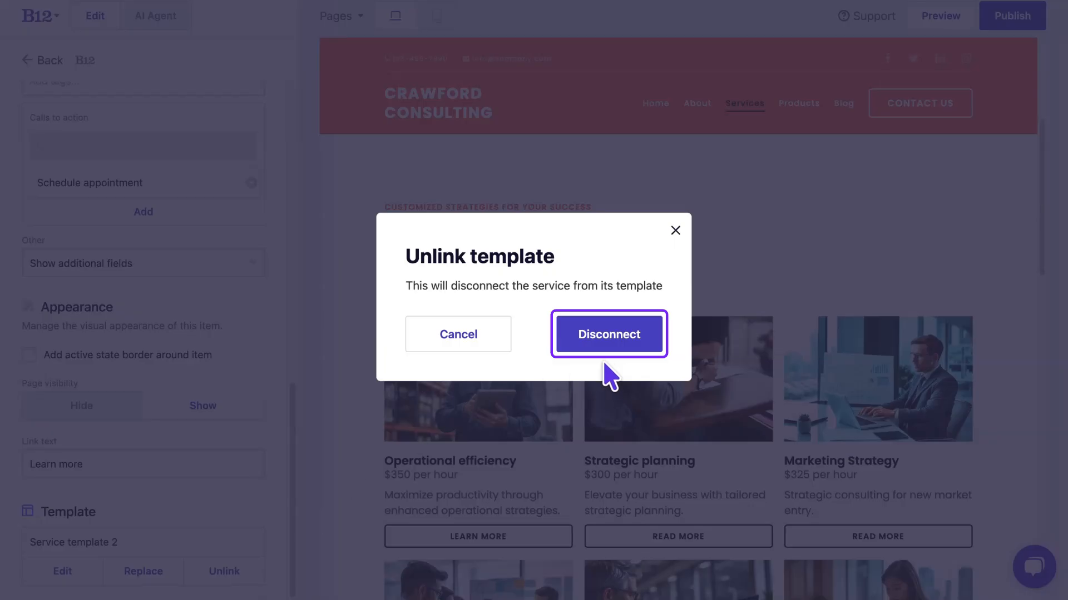
click(606, 344)
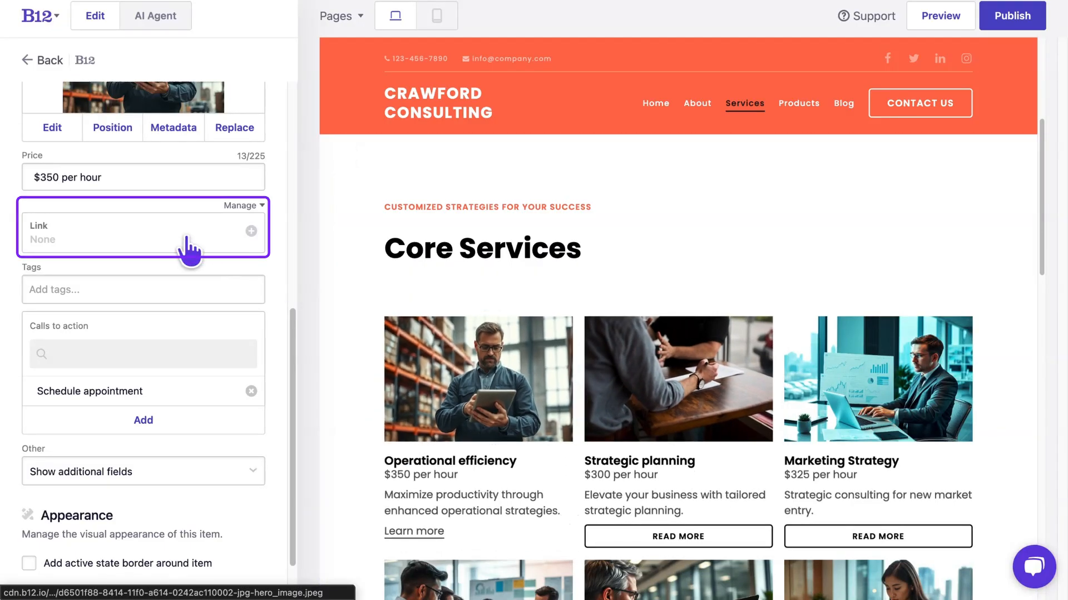
scroll(191, 245, down, 1)
click(423, 362)
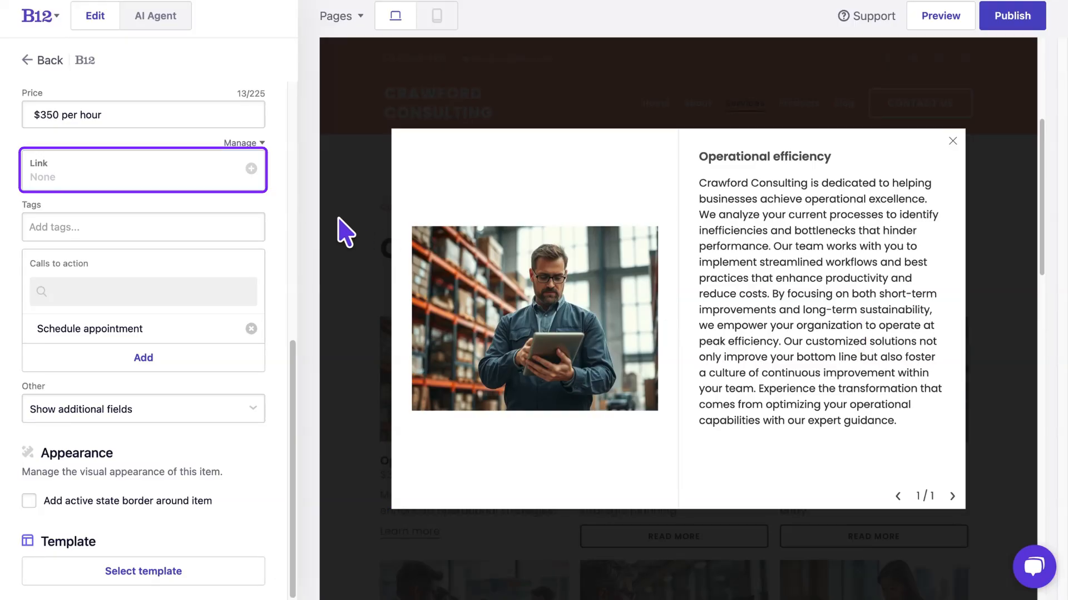
click(251, 169)
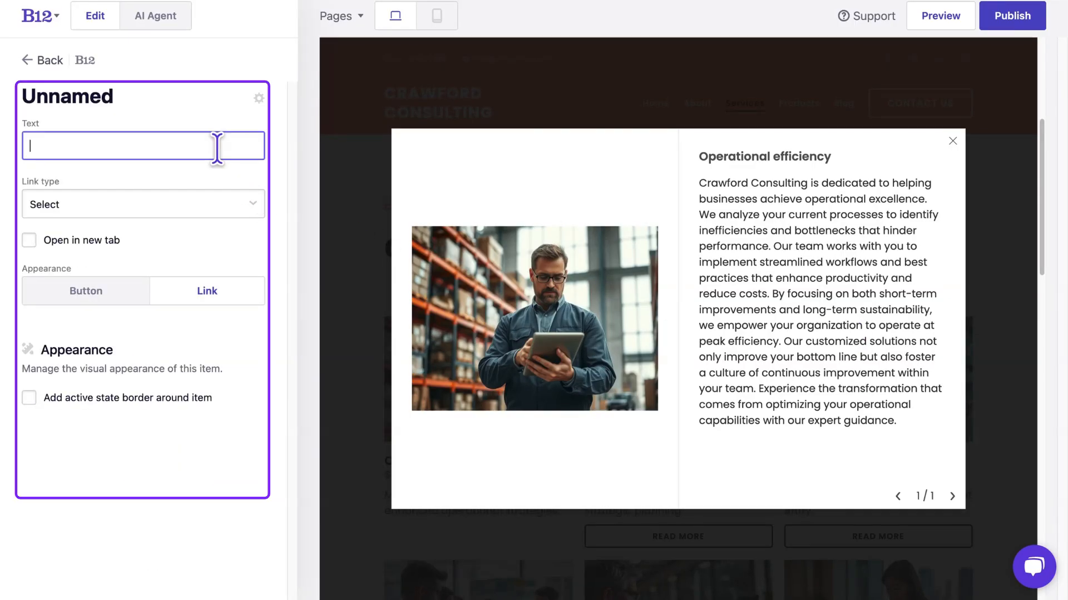
text(Read more)
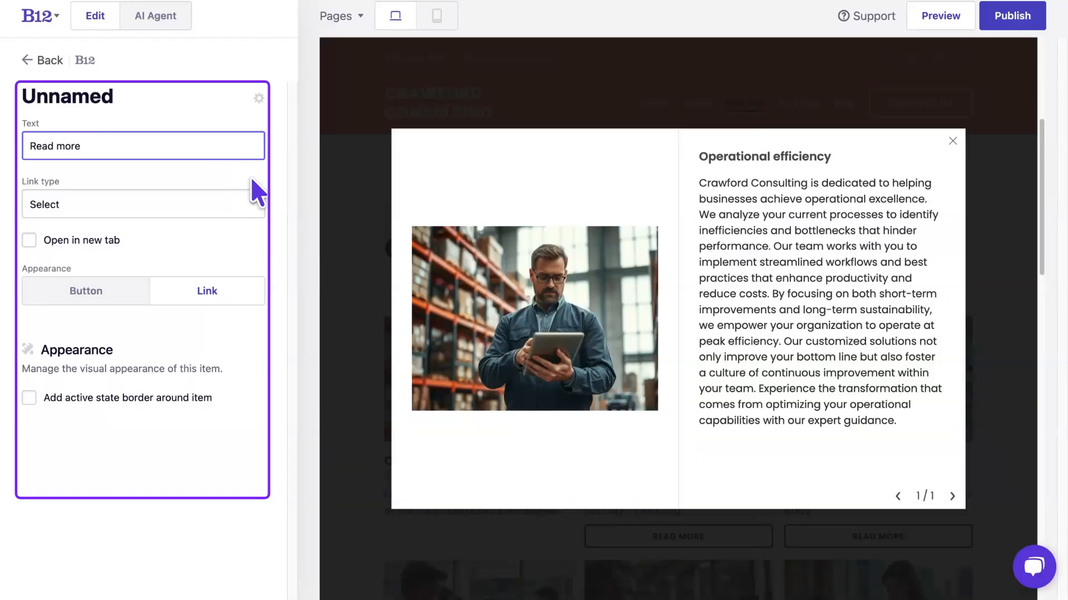
click(253, 206)
scroll(245, 272, down, 1)
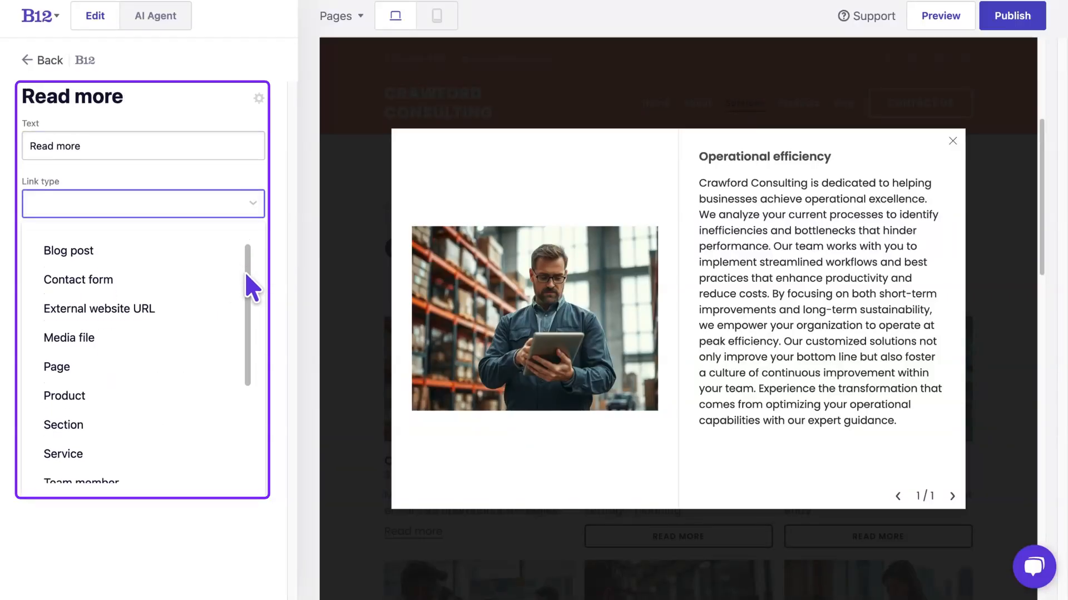
click(191, 308)
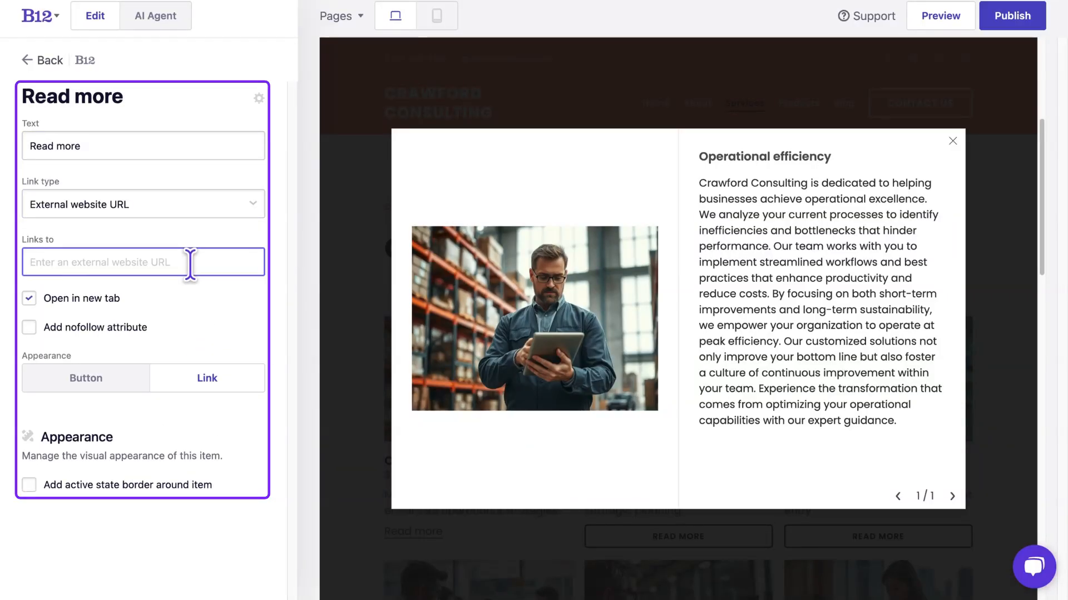
text(www.b12.io)
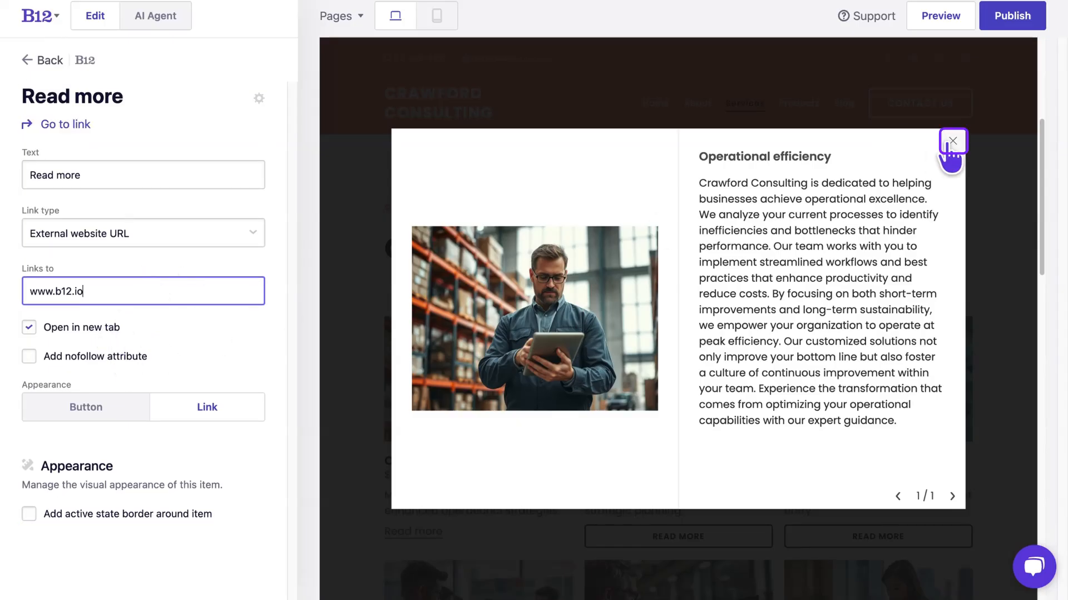
click(949, 143)
click(418, 546)
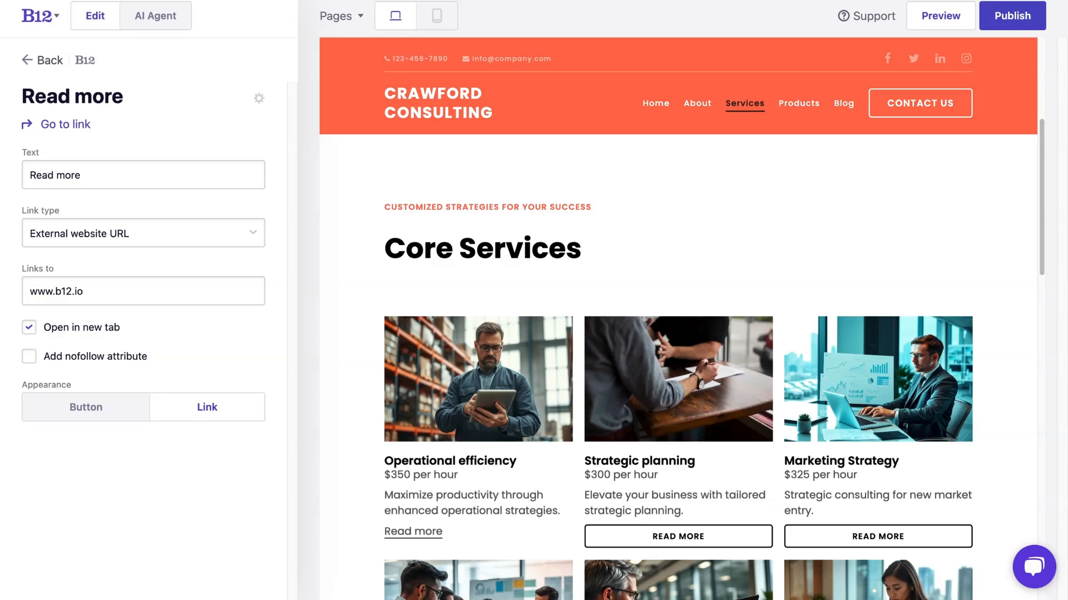
Open the website's global button style settings and choose the Square button template
click(44, 61)
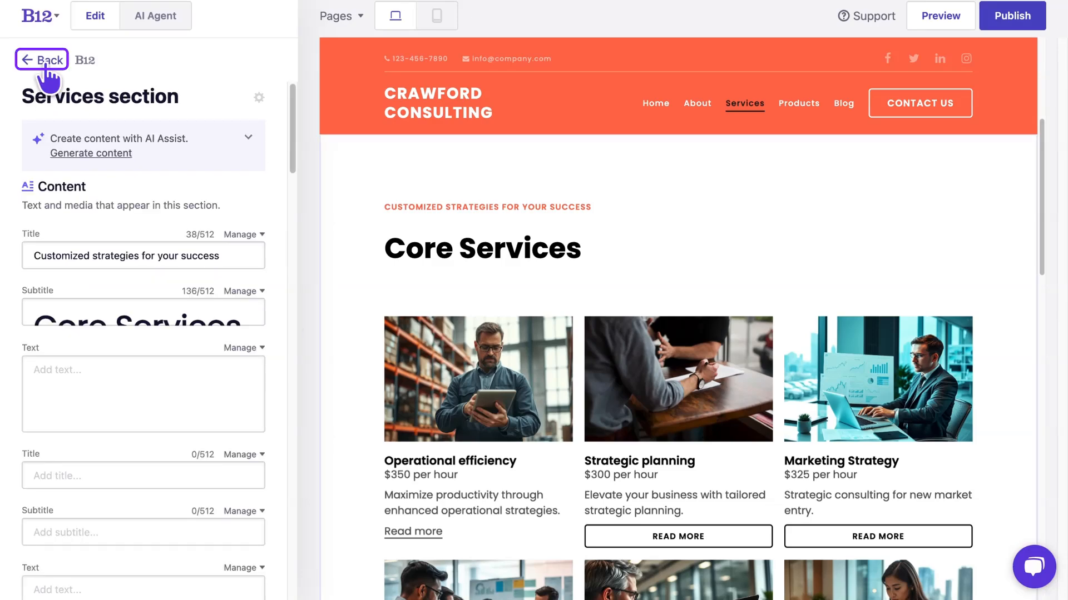
click(44, 61)
click(45, 61)
click(45, 61)
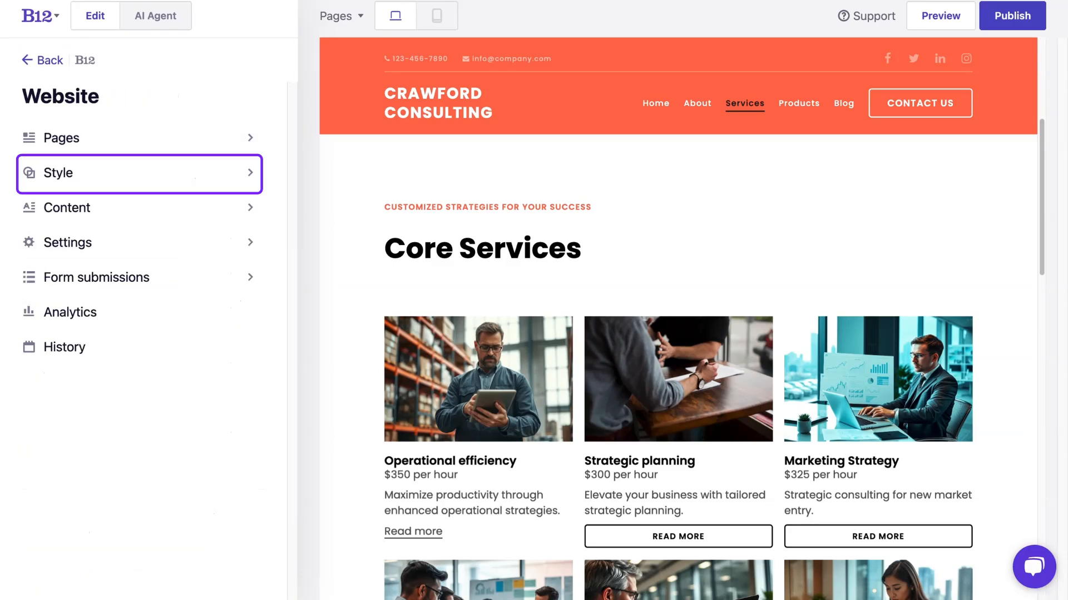
click(124, 185)
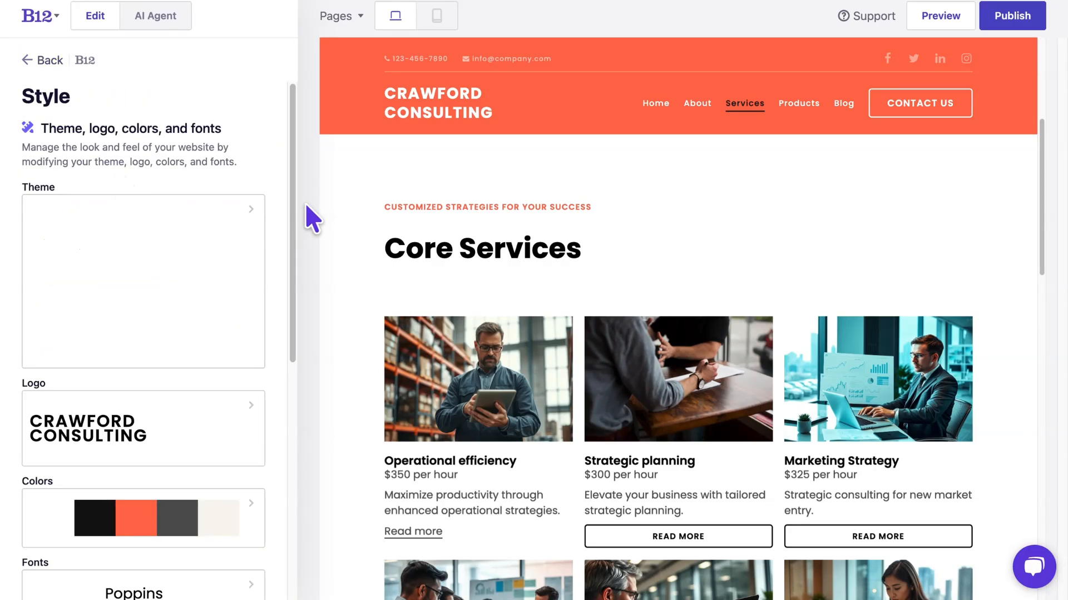
drag(294, 217, 293, 364)
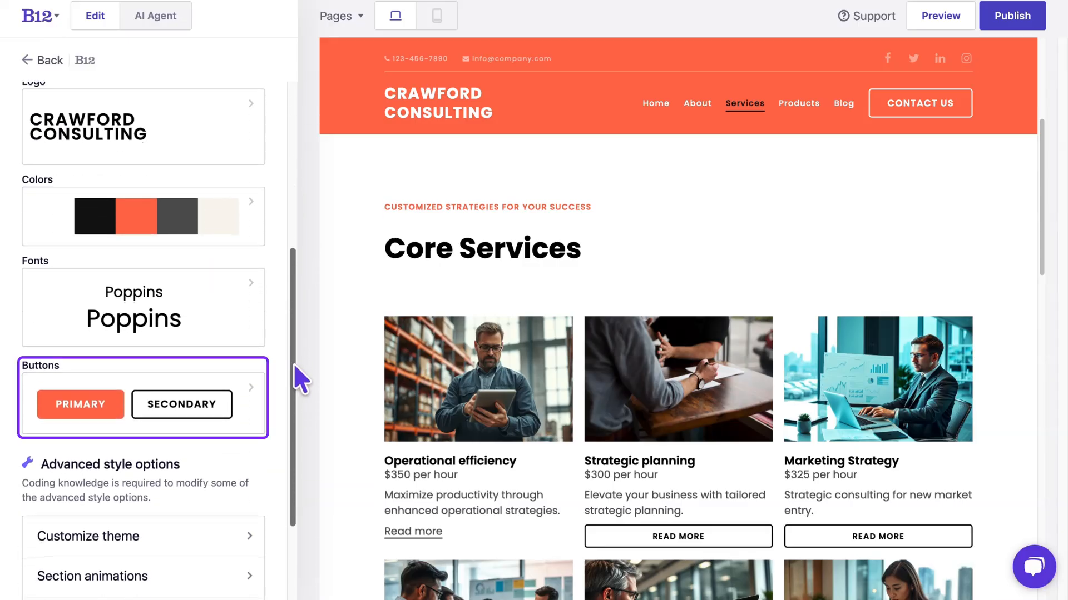
click(255, 400)
click(134, 187)
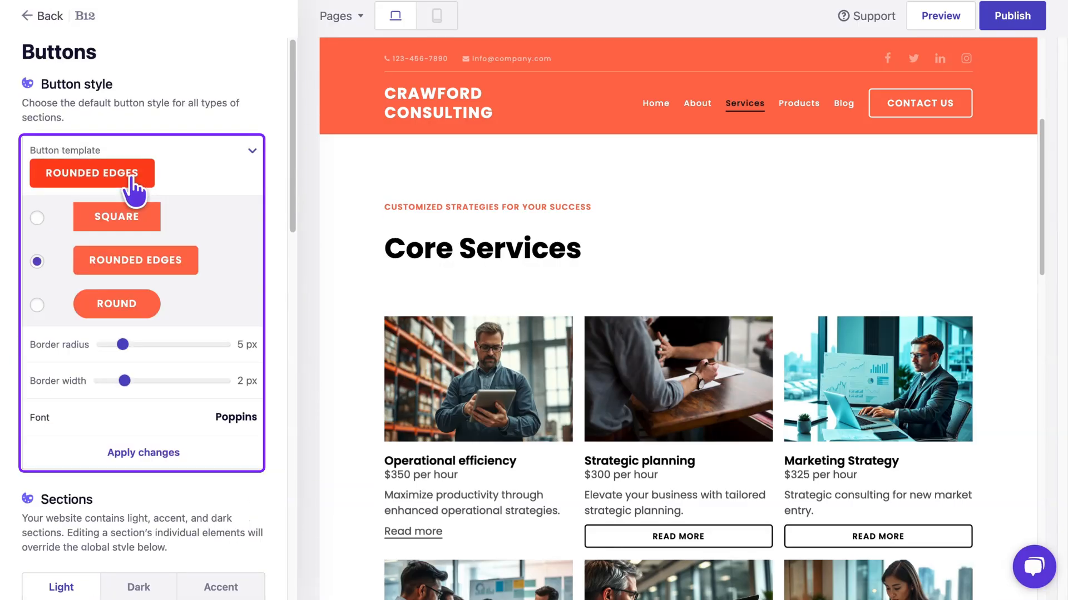
click(126, 218)
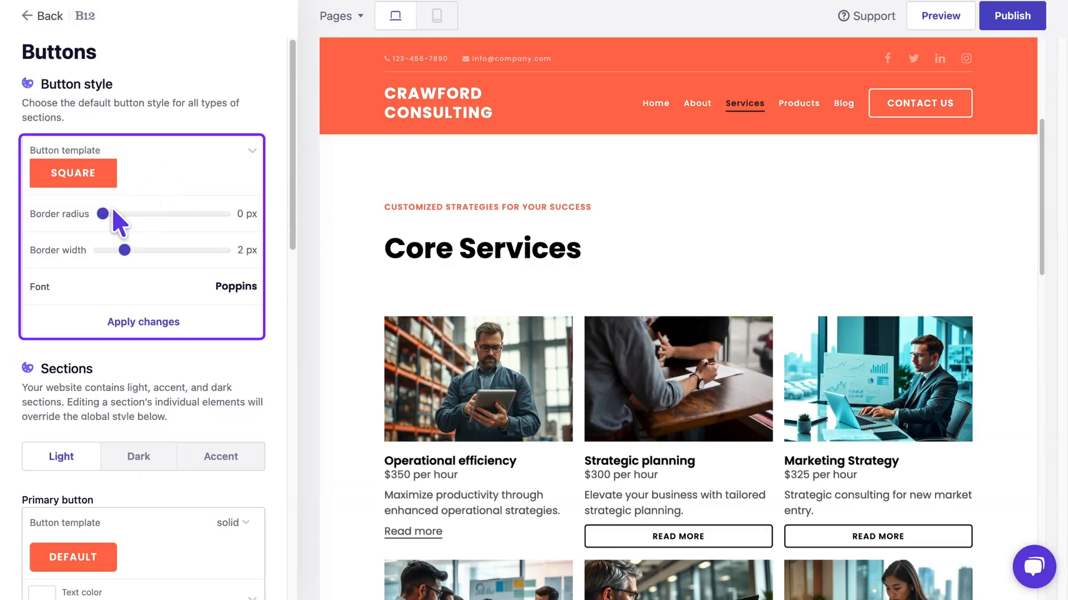
Set the global button style's border radius to 5 px and border width to 4 px, and apply the changes
drag(103, 213, 123, 214)
drag(126, 250, 148, 251)
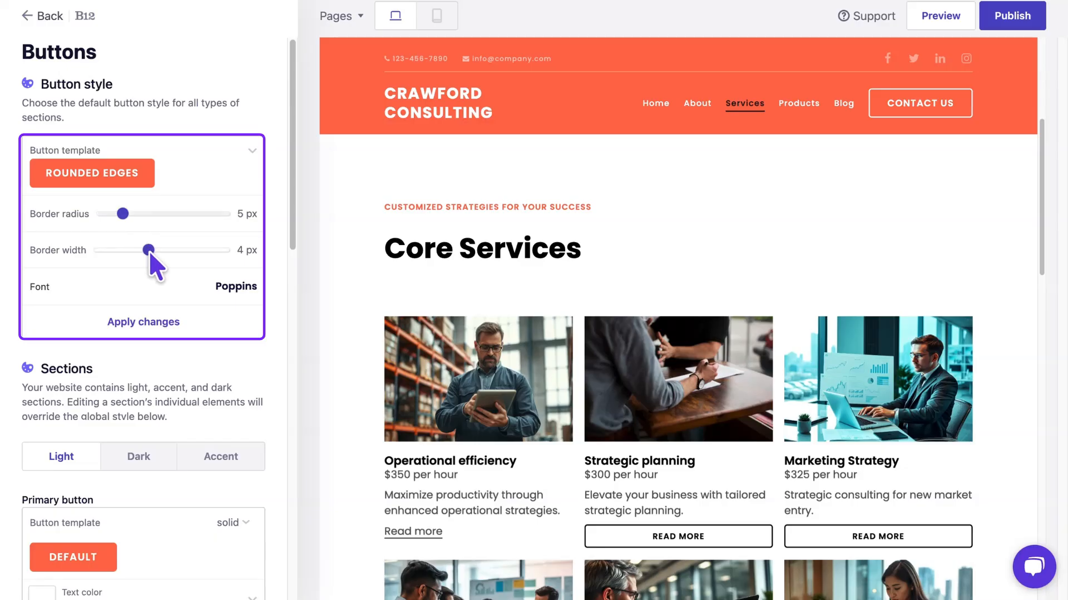
click(158, 328)
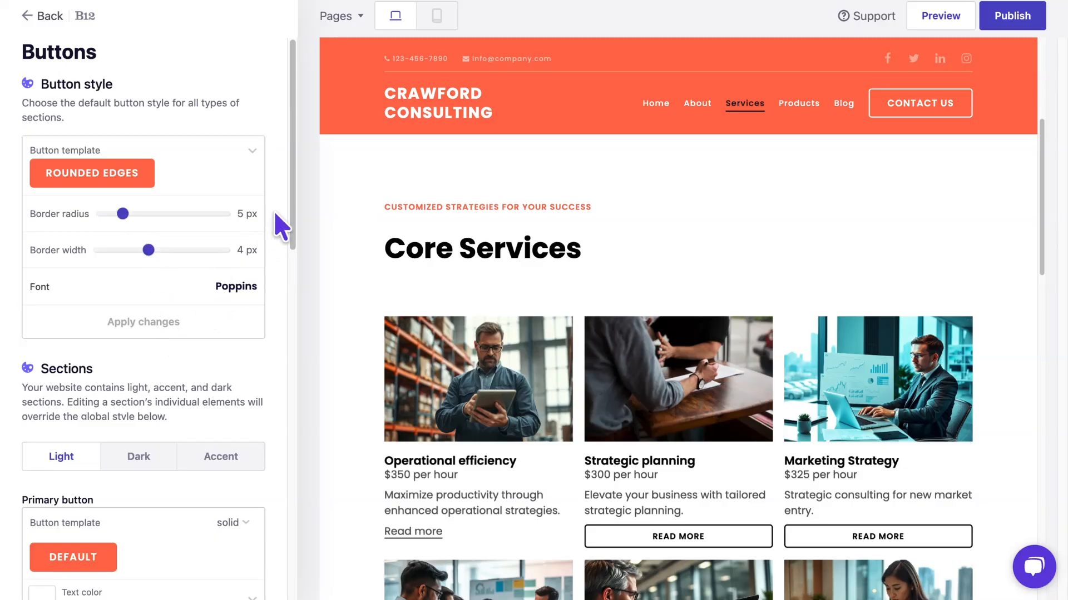
Review the primary and secondary button styles for the dark and accent sections
drag(295, 203, 295, 308)
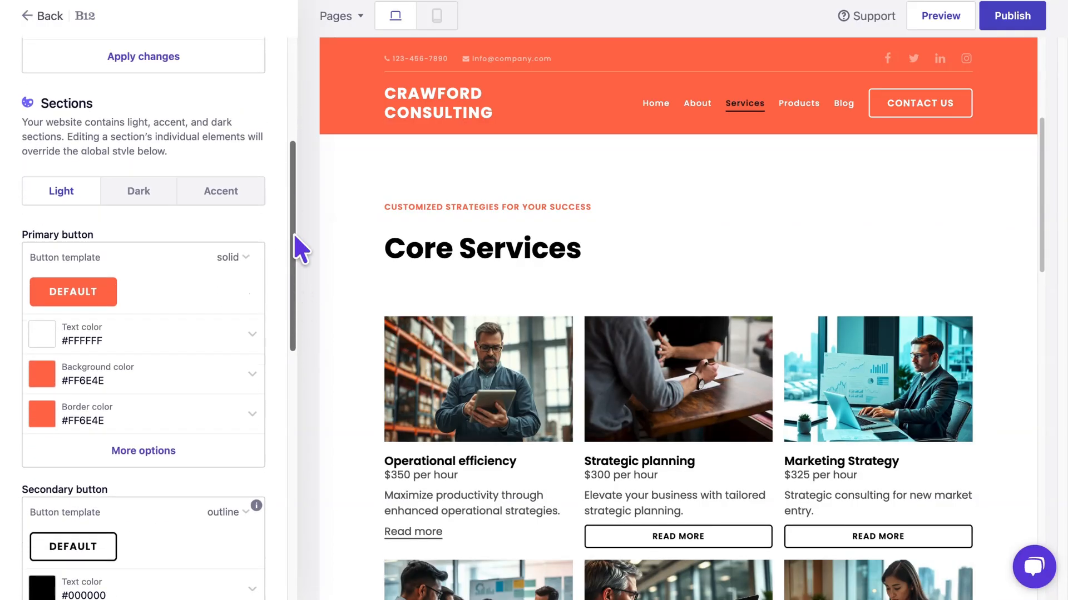
drag(295, 236, 267, 255)
click(139, 137)
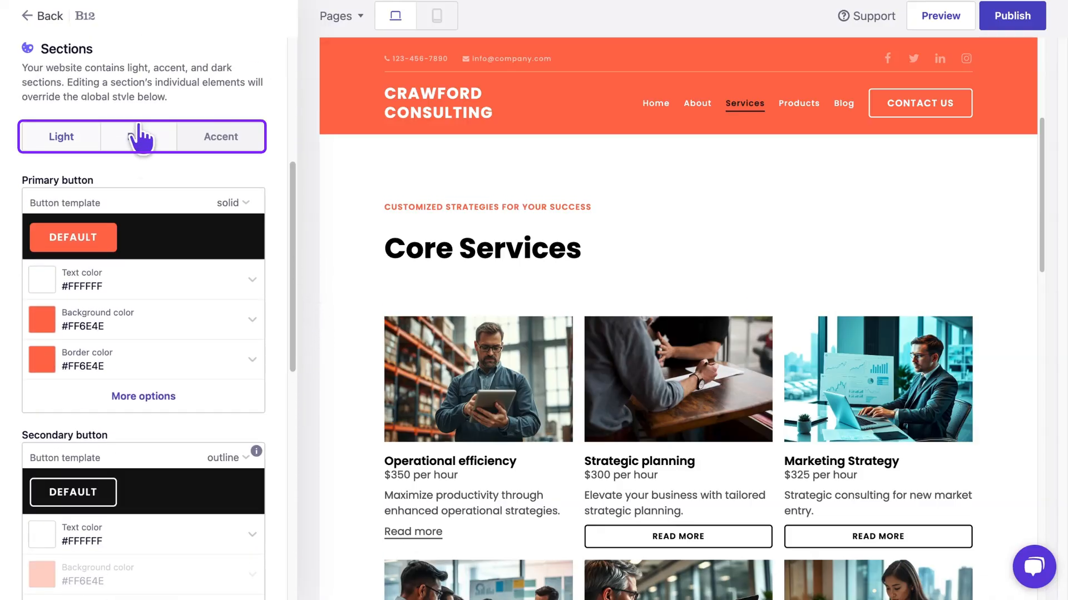
click(189, 137)
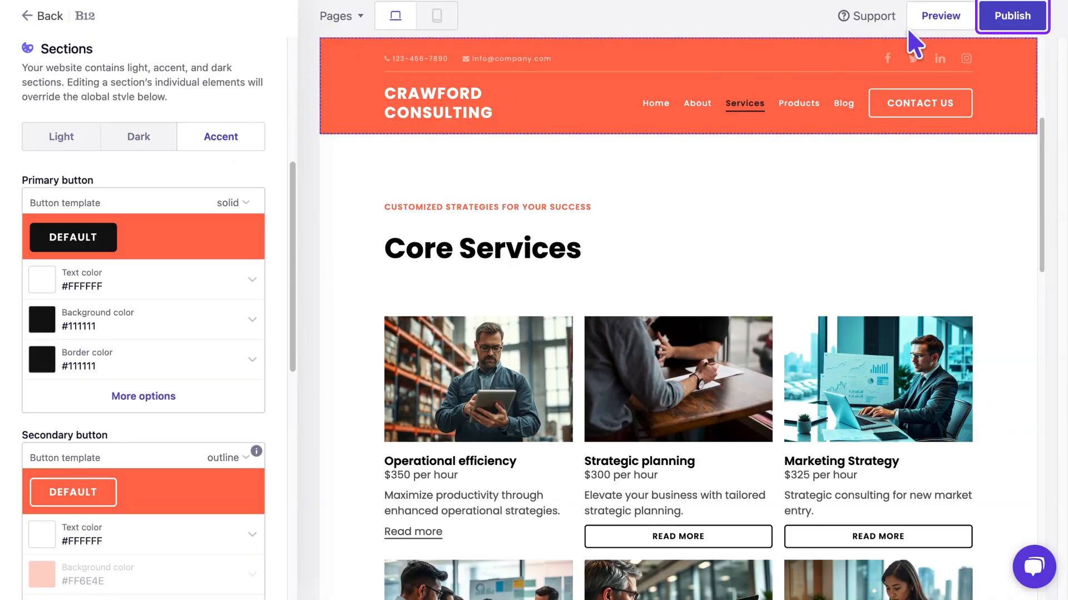
Publish the website to its listed domains and look through the live Services page
click(1007, 21)
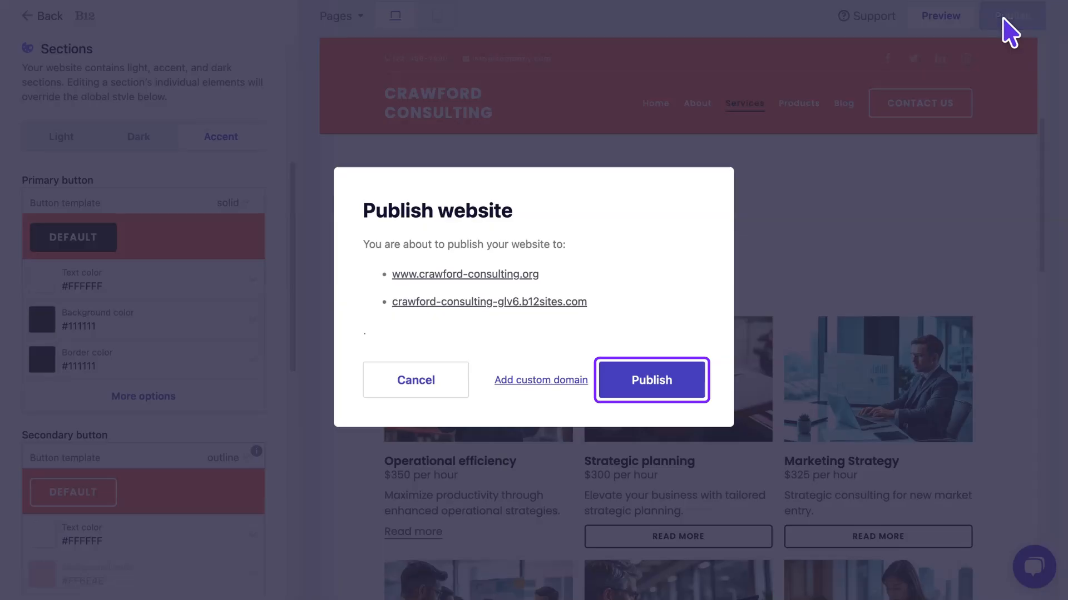
click(691, 384)
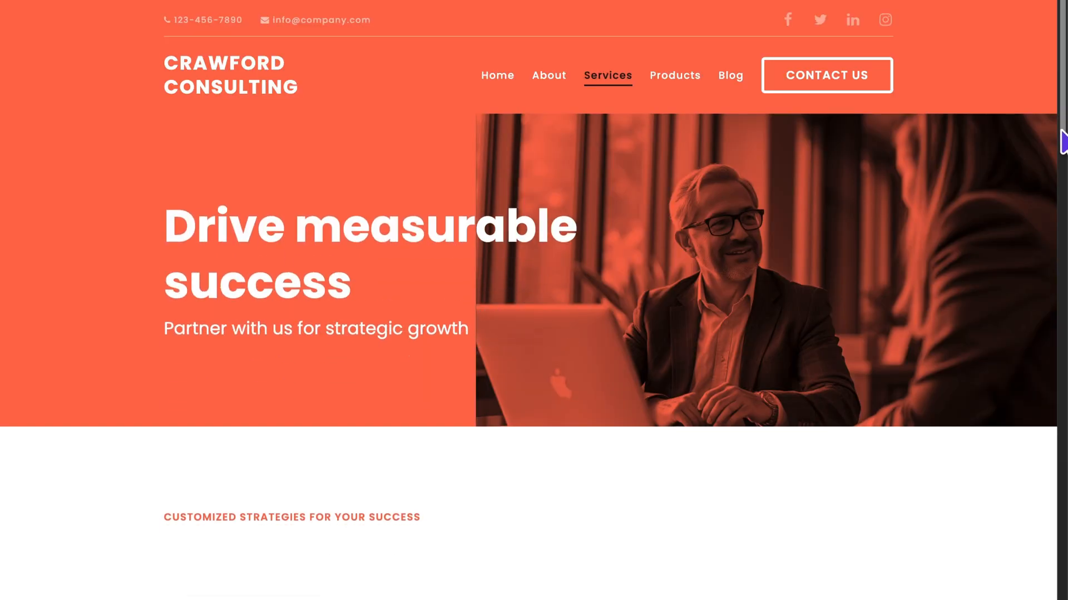
scroll(624, 284, down, 8)
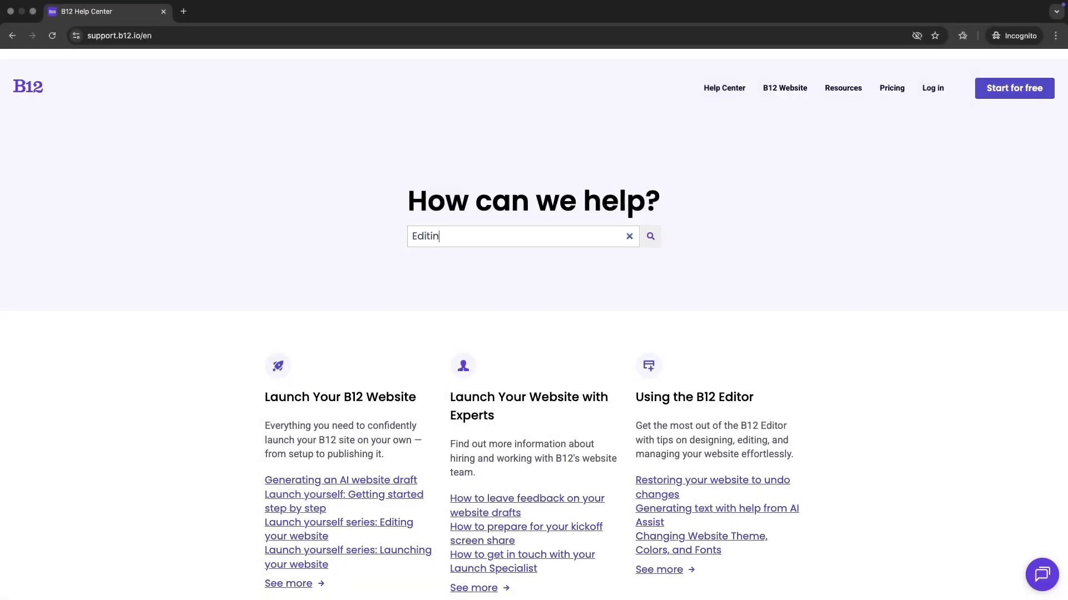
Search the B12 Help Center for "Editing fonts"
text(g fonts)
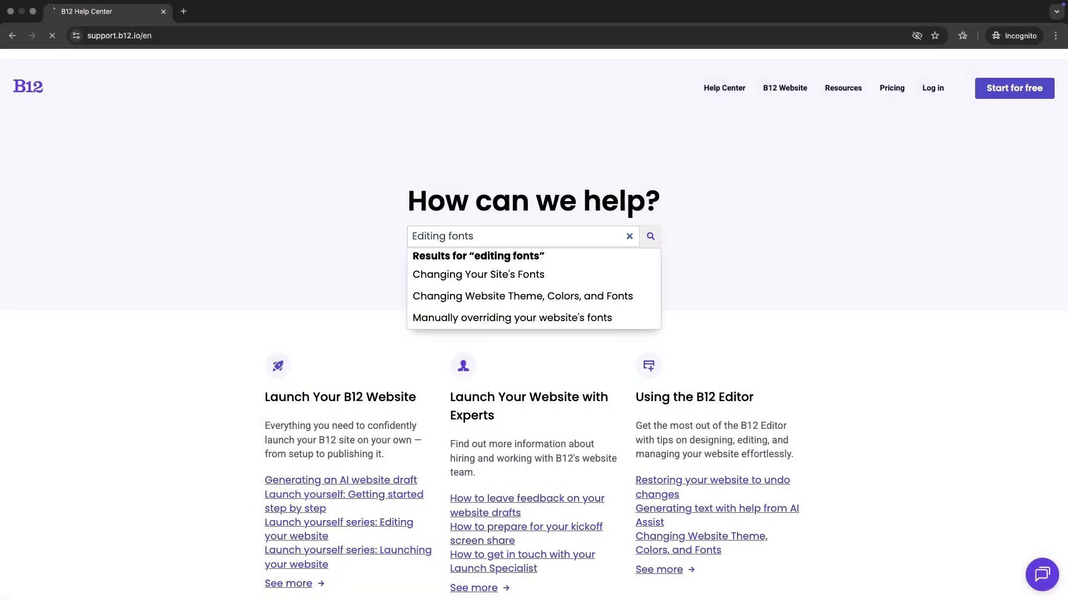
click(520, 437)
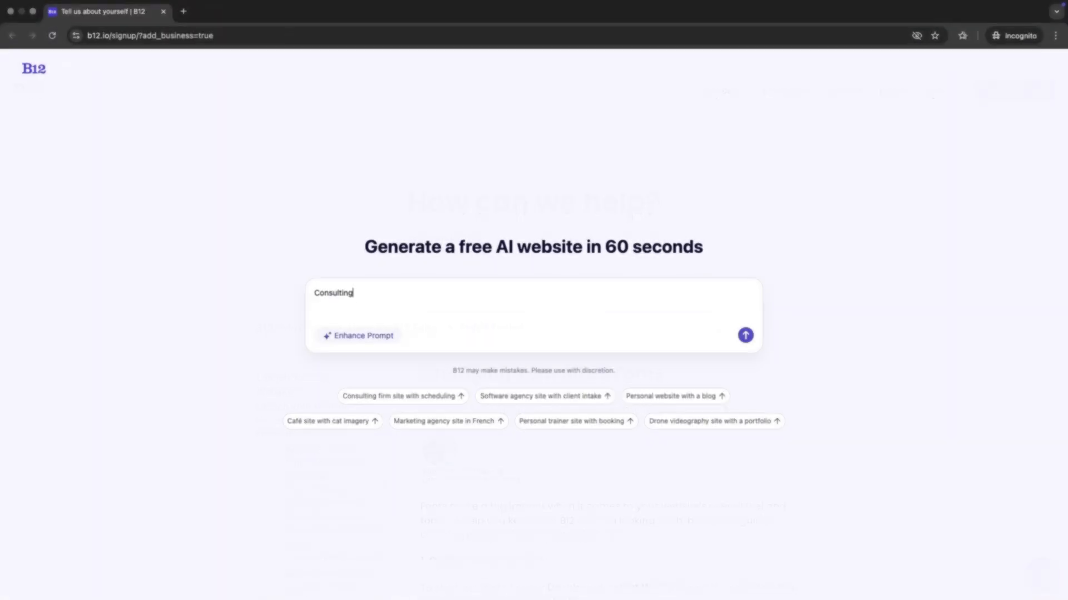
Generate an AI website on the B12 signup page from the prompt "Consulting firm business, name is Crawford Consulting"
text(firm business, name is Crawford Consulting)
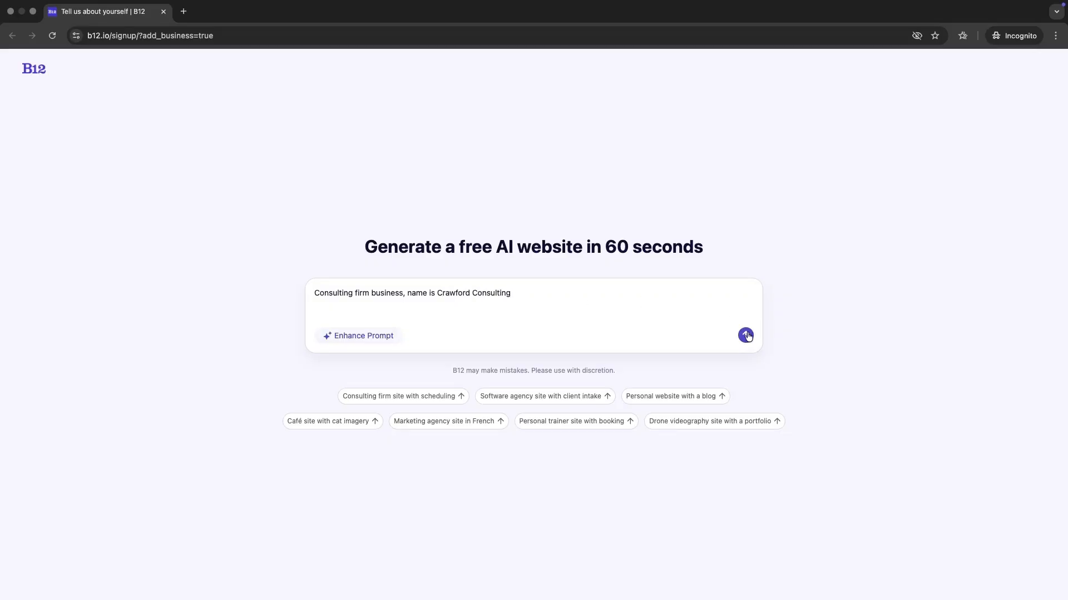
click(747, 335)
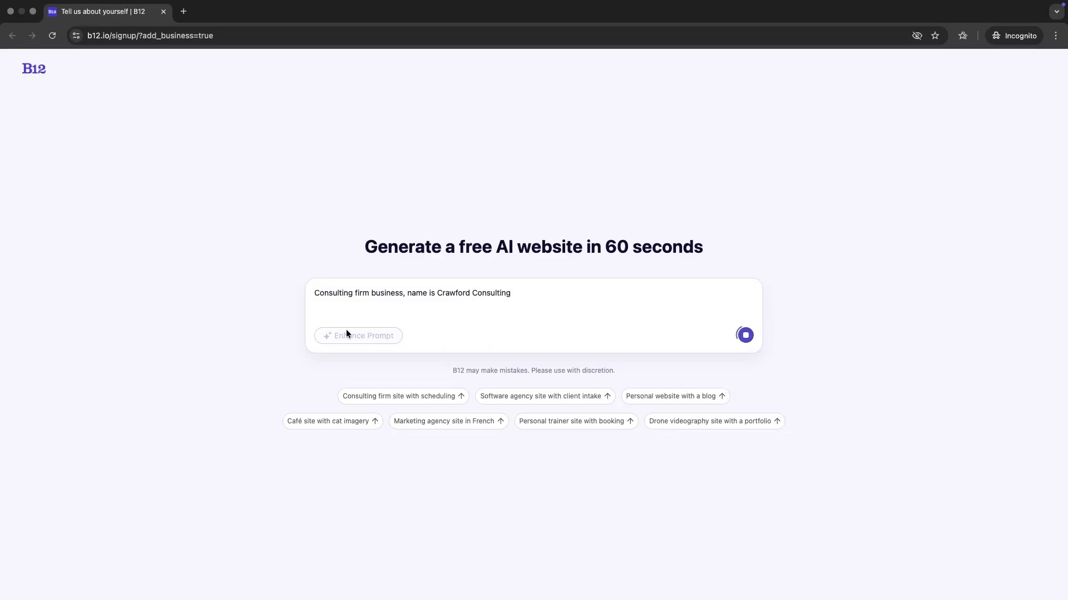